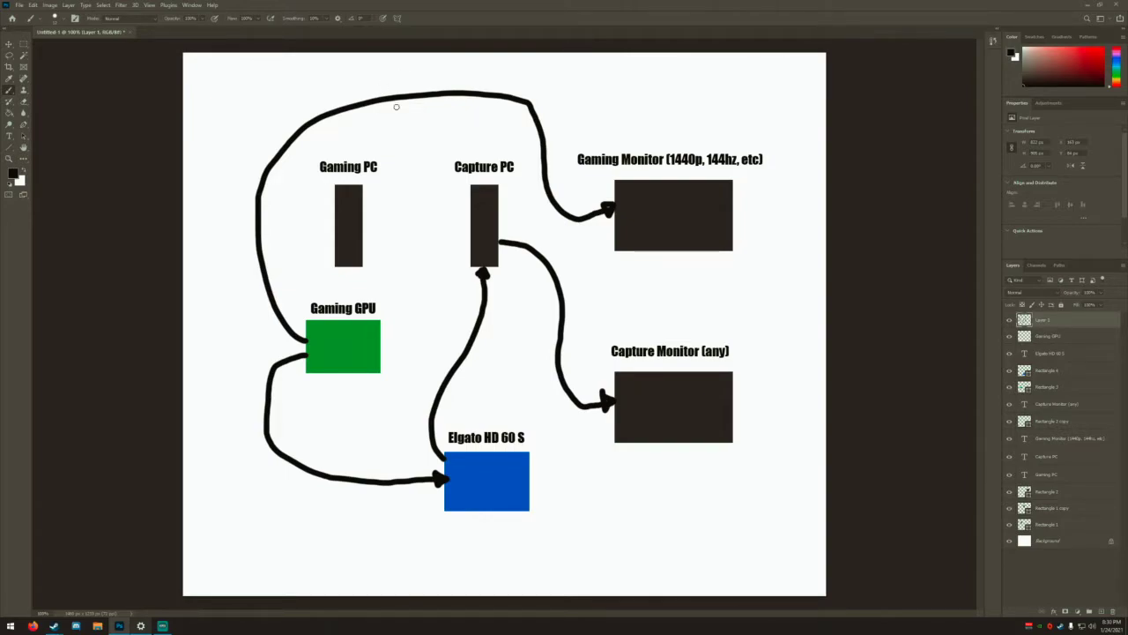
Step: Minimize Photoshop, move Settings over, and confirm Display shows 2560 × 1440 with Duplicate these displays
click(1087, 4)
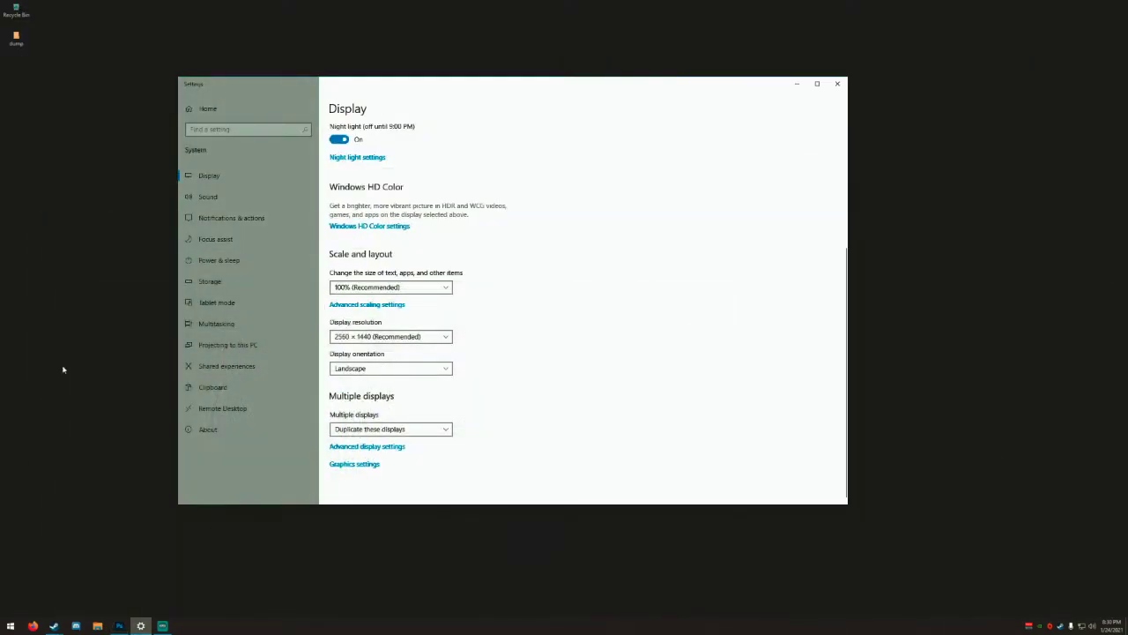
drag(402, 86, 532, 71)
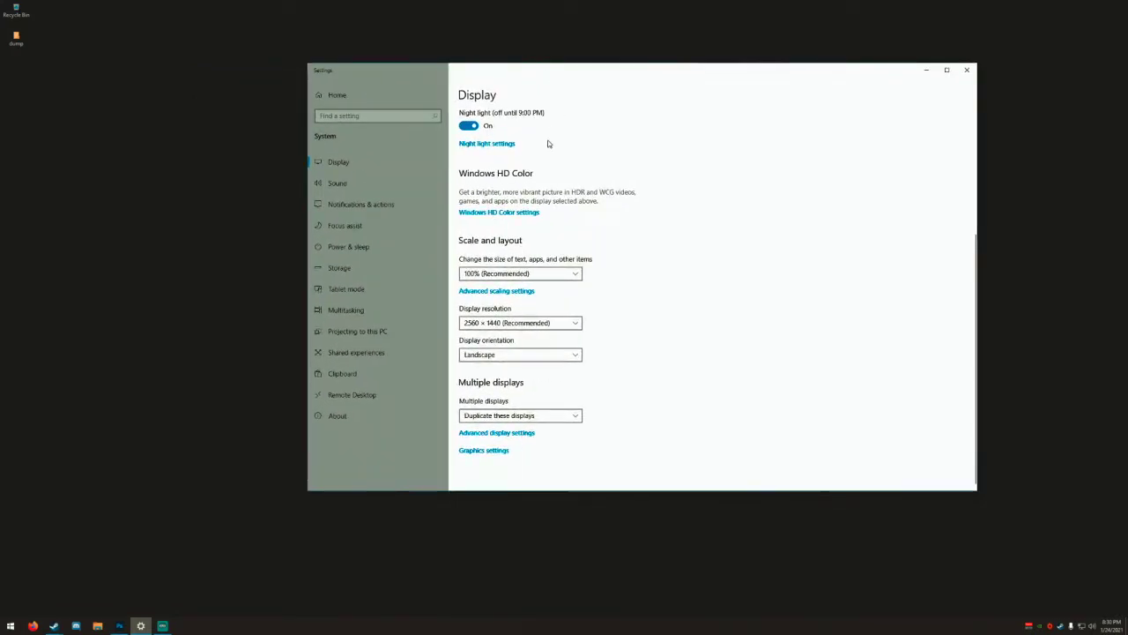
scroll(683, 290, up, 5)
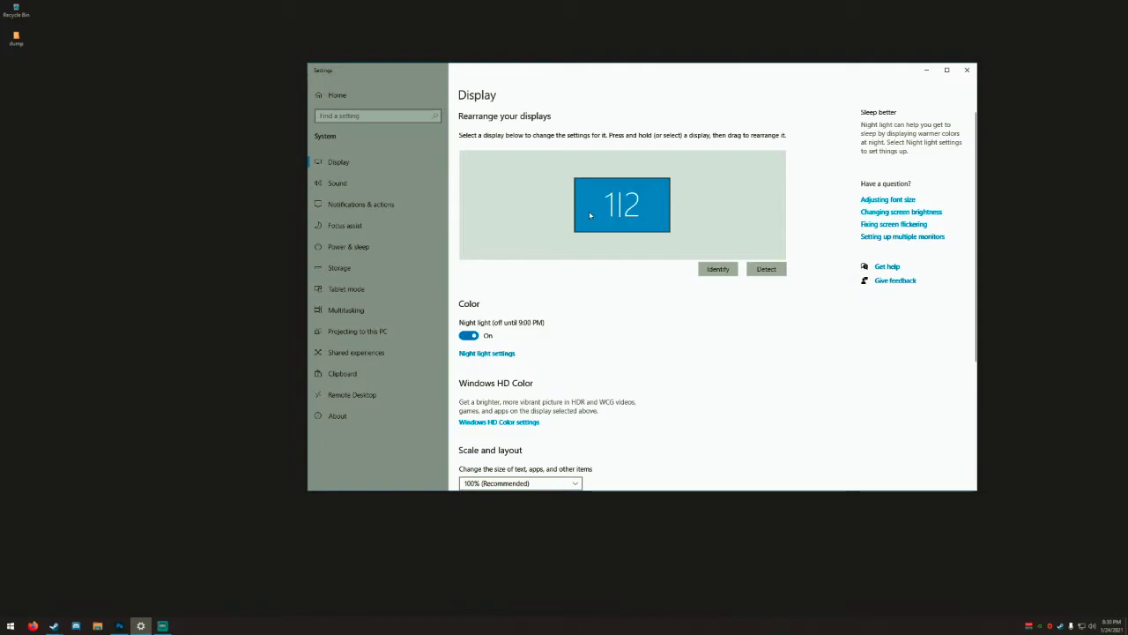
scroll(540, 237, down, 3)
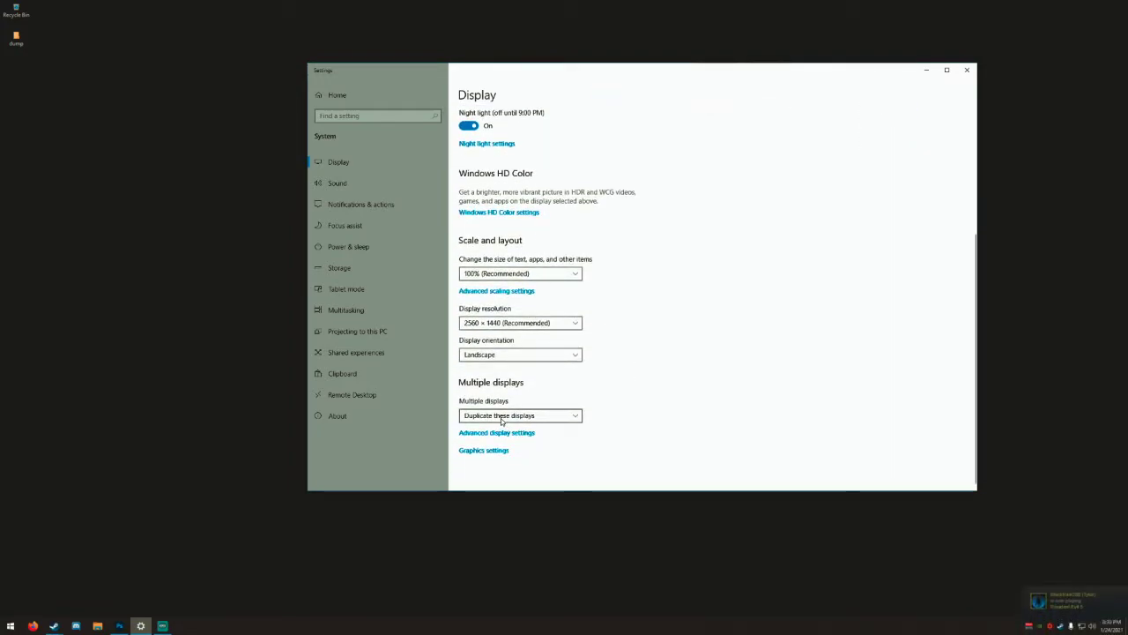
scroll(621, 232, up, 3)
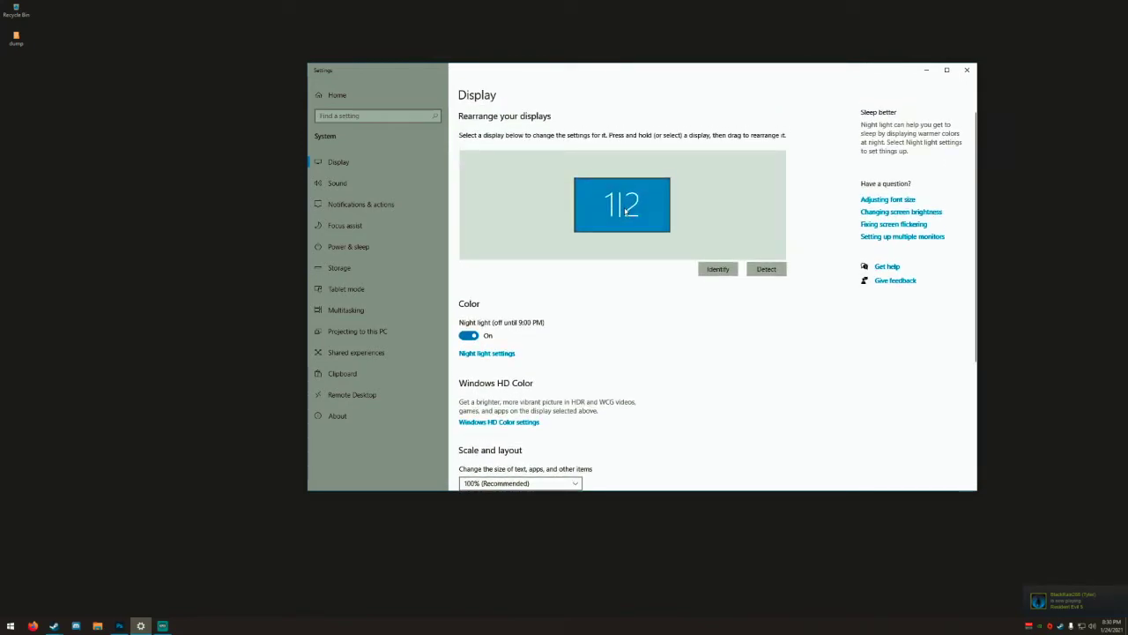
scroll(625, 206, down, 3)
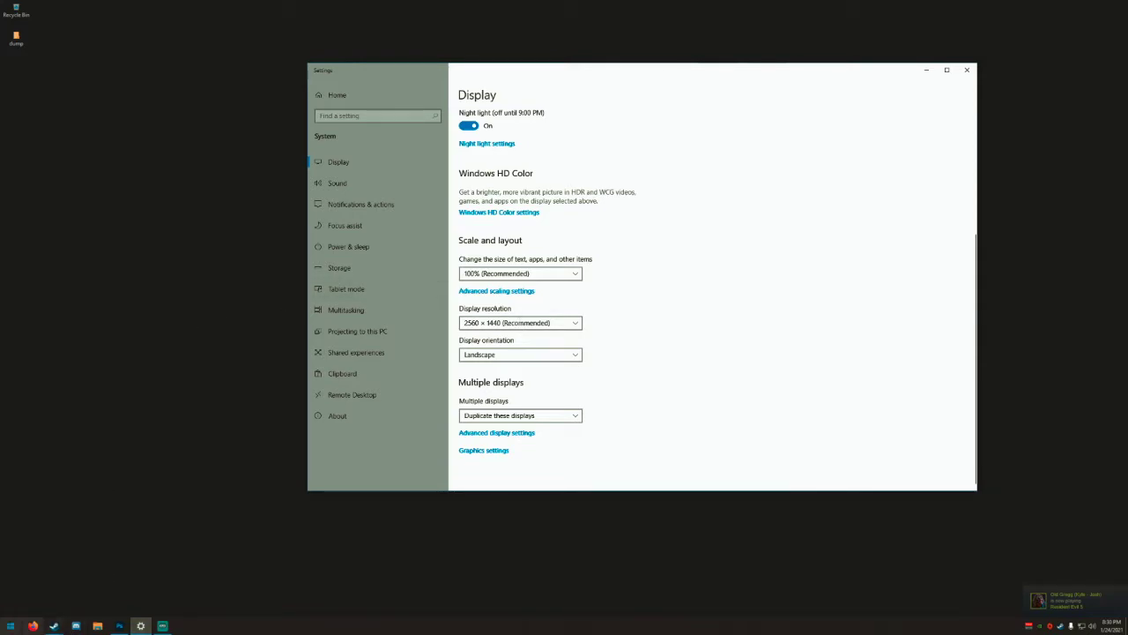
Step: Open Voicemeeter Potato and set its A2 hardware output to 'WDM: Elgato'
click(1027, 625)
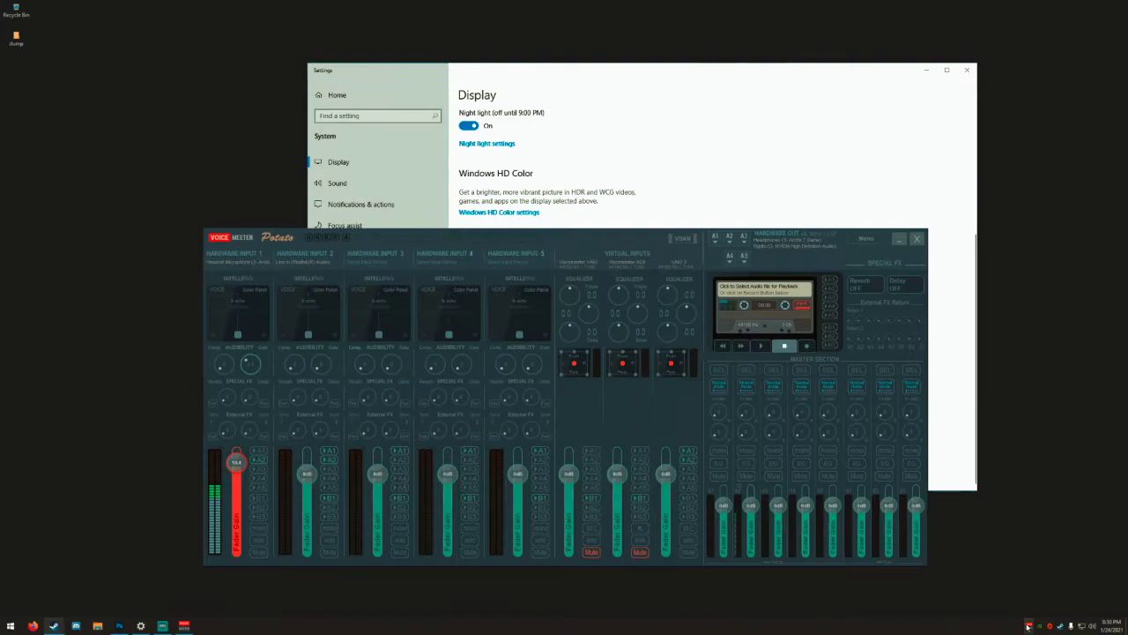
drag(570, 238, 506, 192)
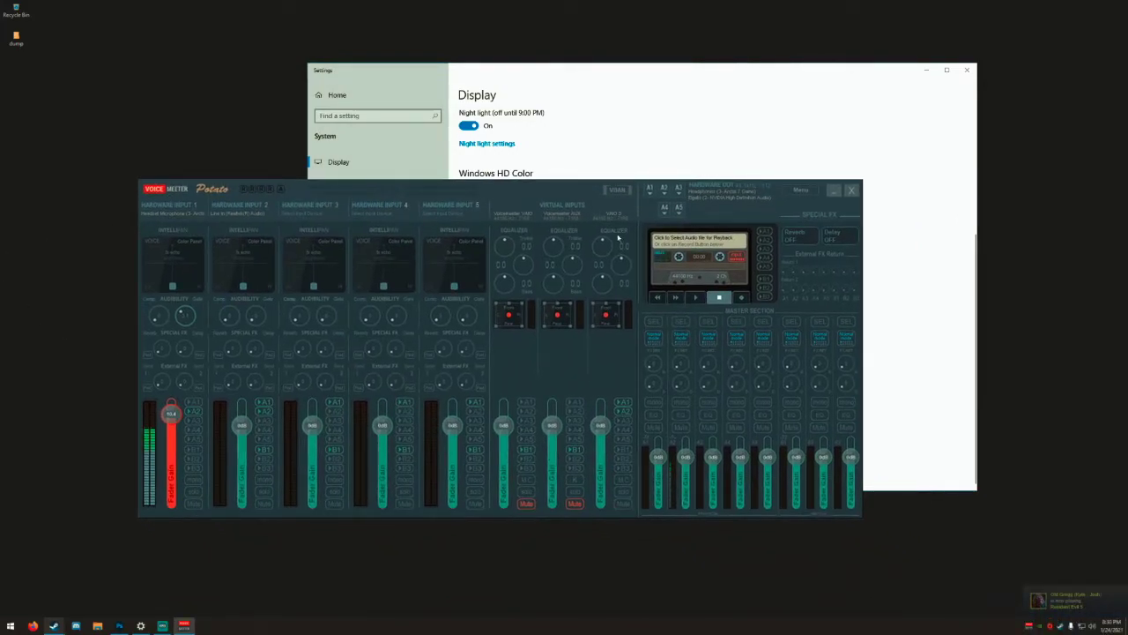
click(667, 191)
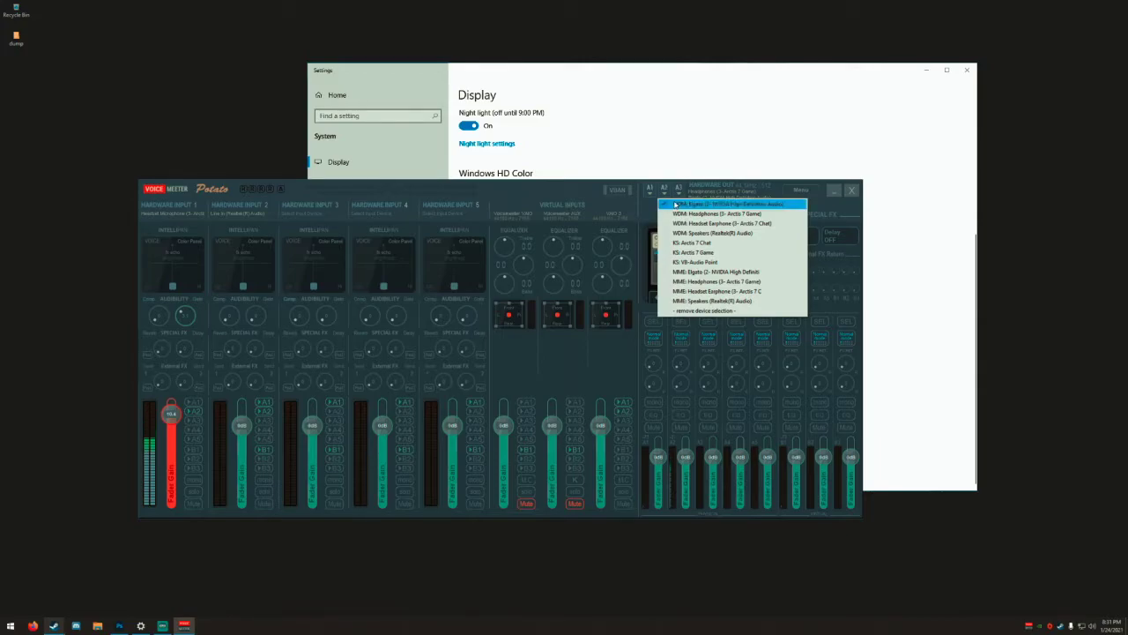
click(675, 205)
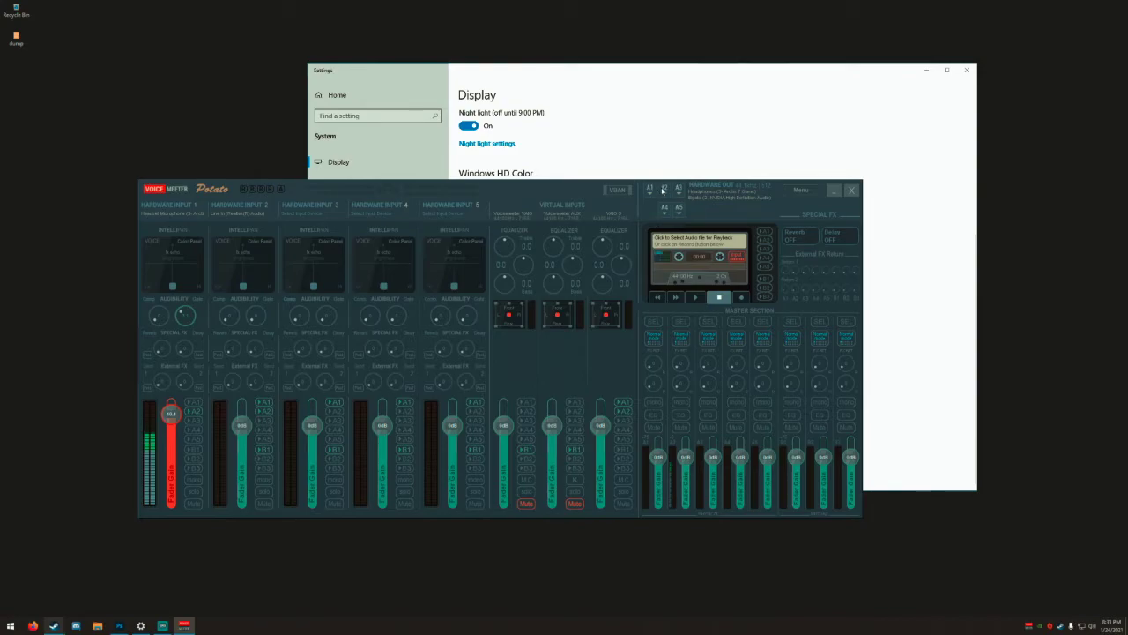
Step: Open the Sound control panel's Playback list via a 'sound' search and select Speakers
click(5, 626)
text(sound)
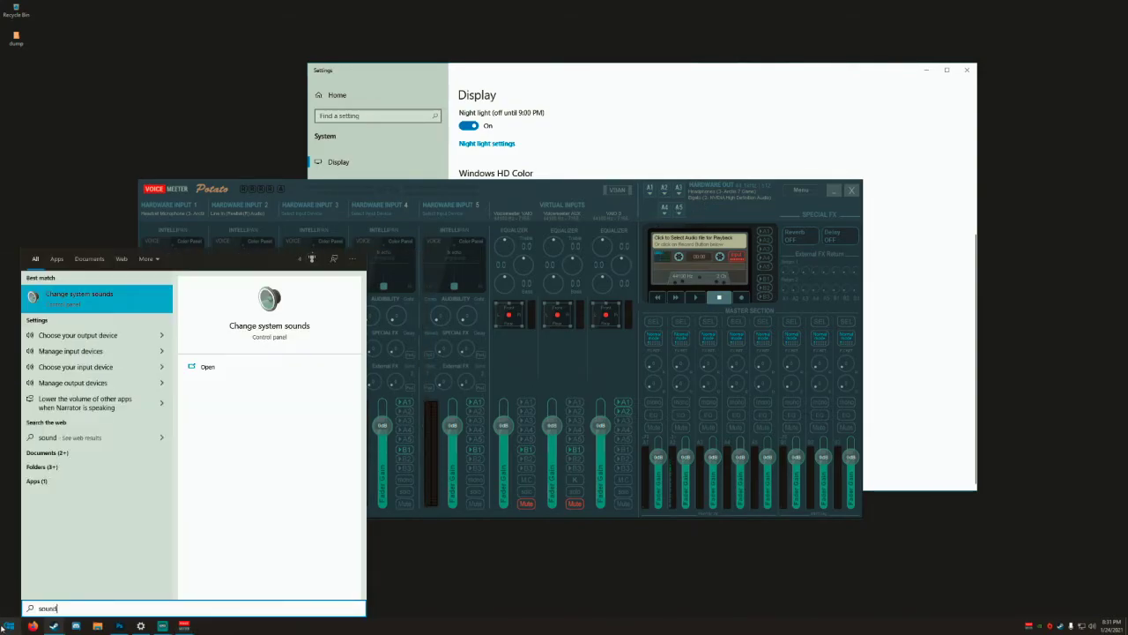
key(Return)
click(74, 78)
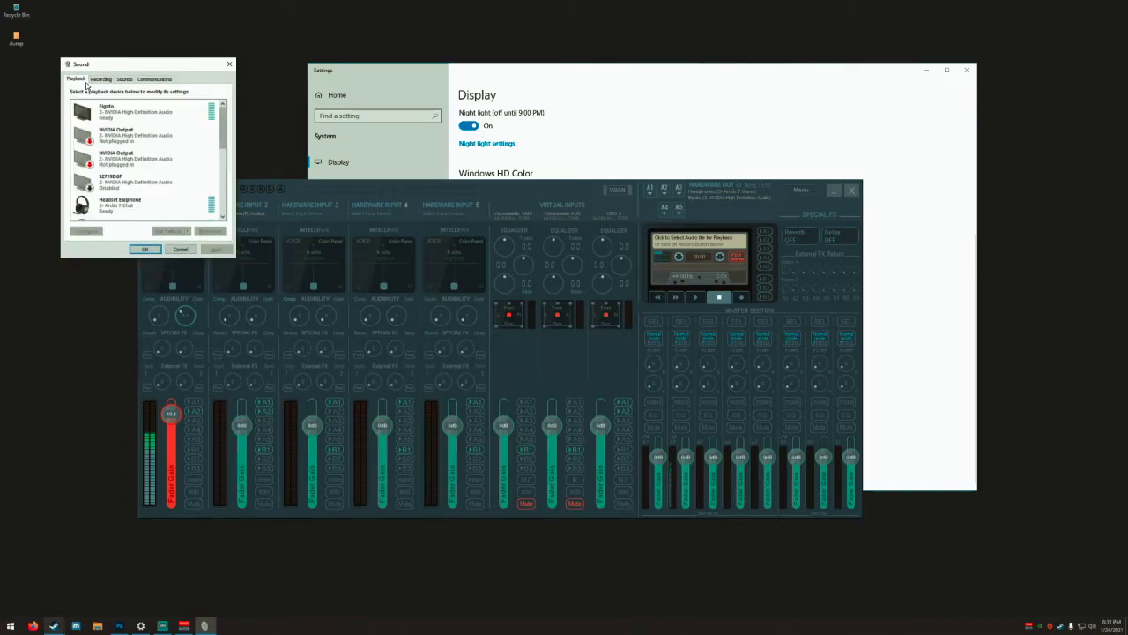
scroll(161, 152, down, 2)
scroll(161, 152, down, 1)
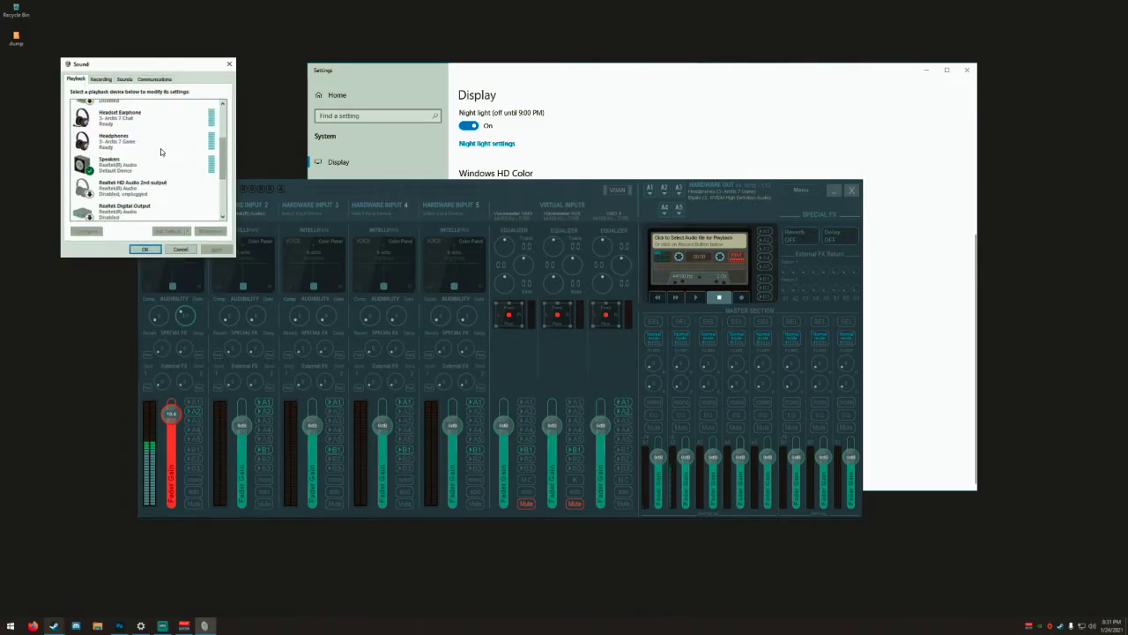
click(107, 166)
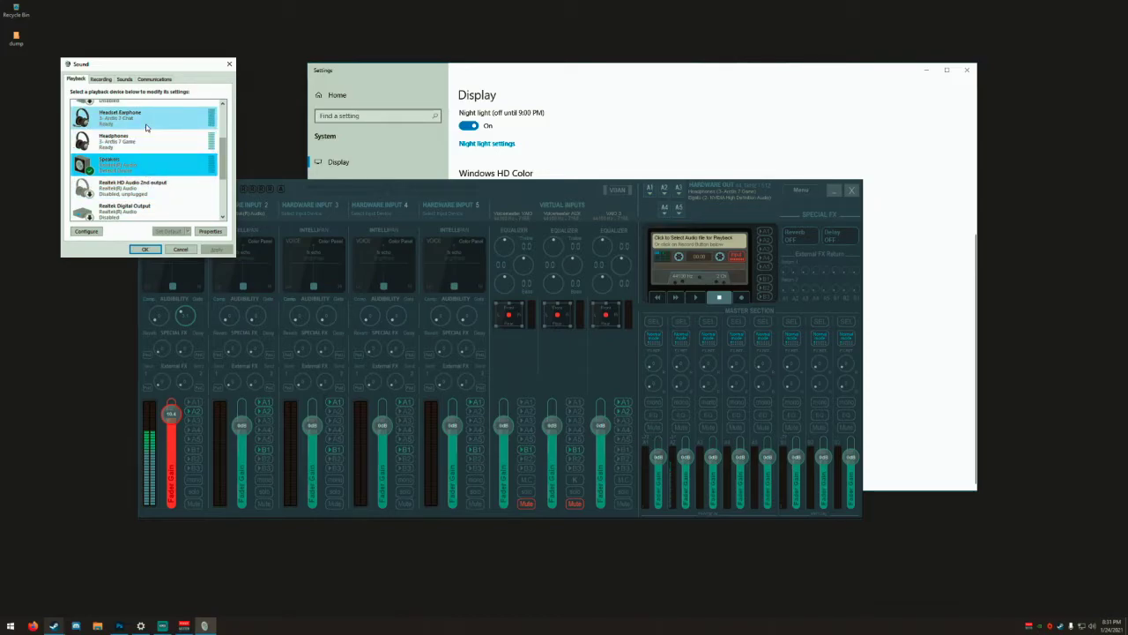
Step: Bring the Voicemeeter mixer forward and close it
scroll(139, 163, up, 1)
scroll(139, 165, down, 1)
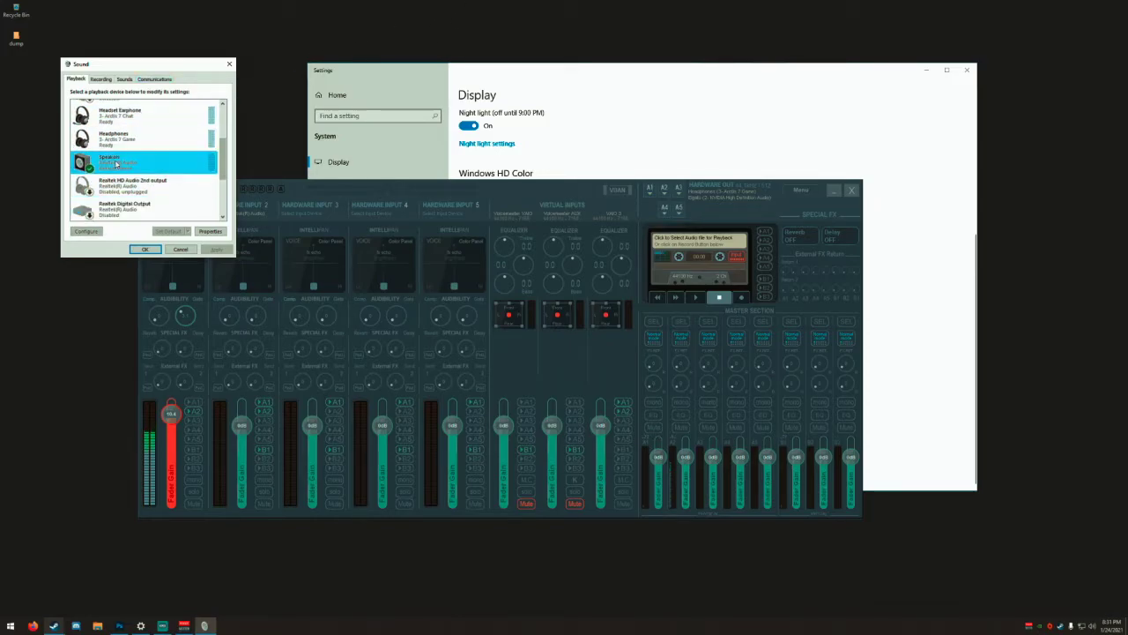
click(340, 368)
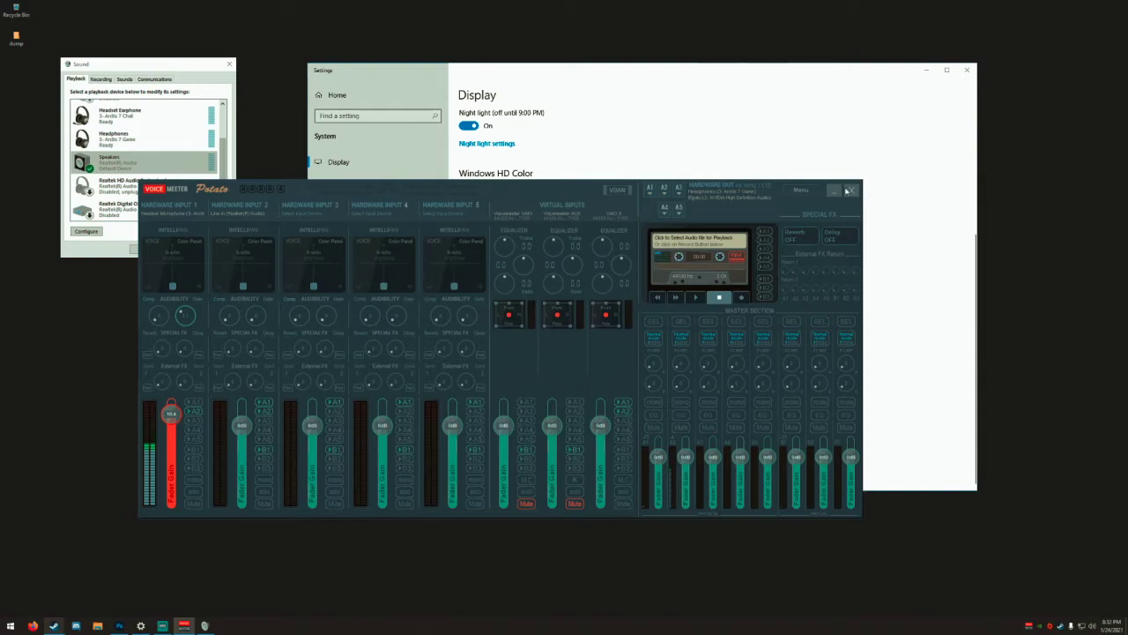
click(853, 191)
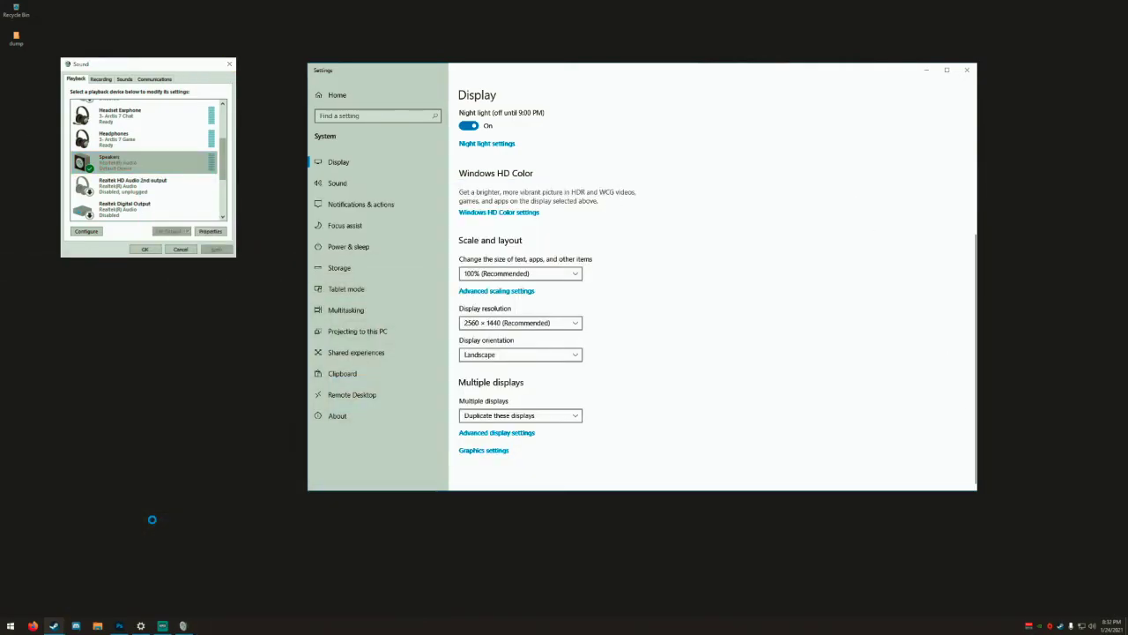
Step: Launch NVIDIA Control Panel and view the Elgato display on the Change Resolution page
key(super)
text(nvidi)
key(Return)
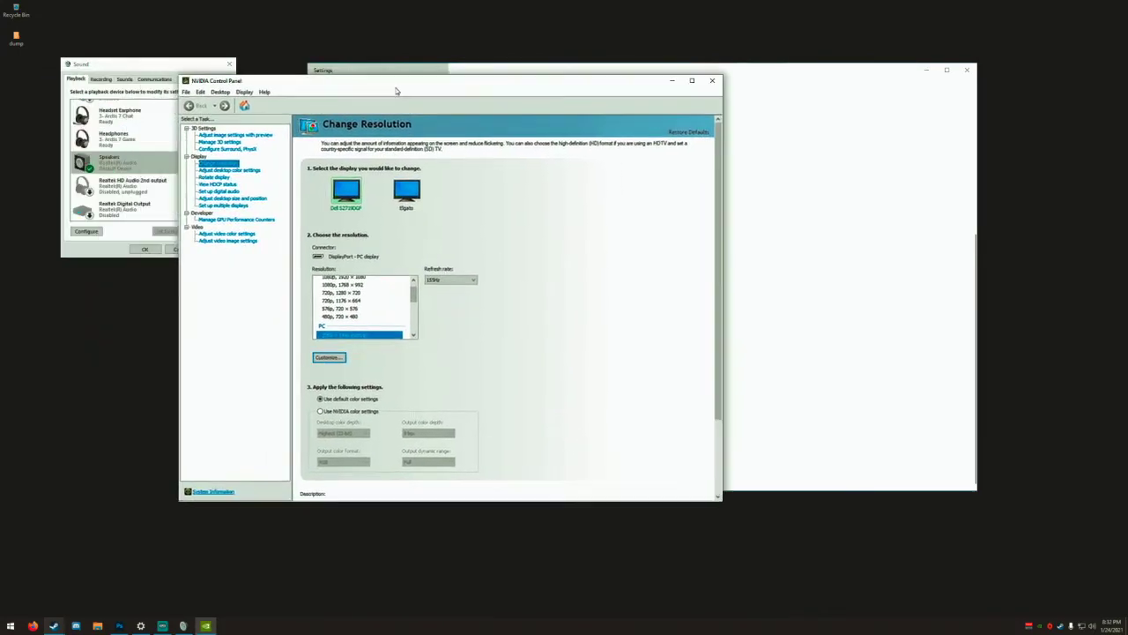
drag(397, 91, 459, 66)
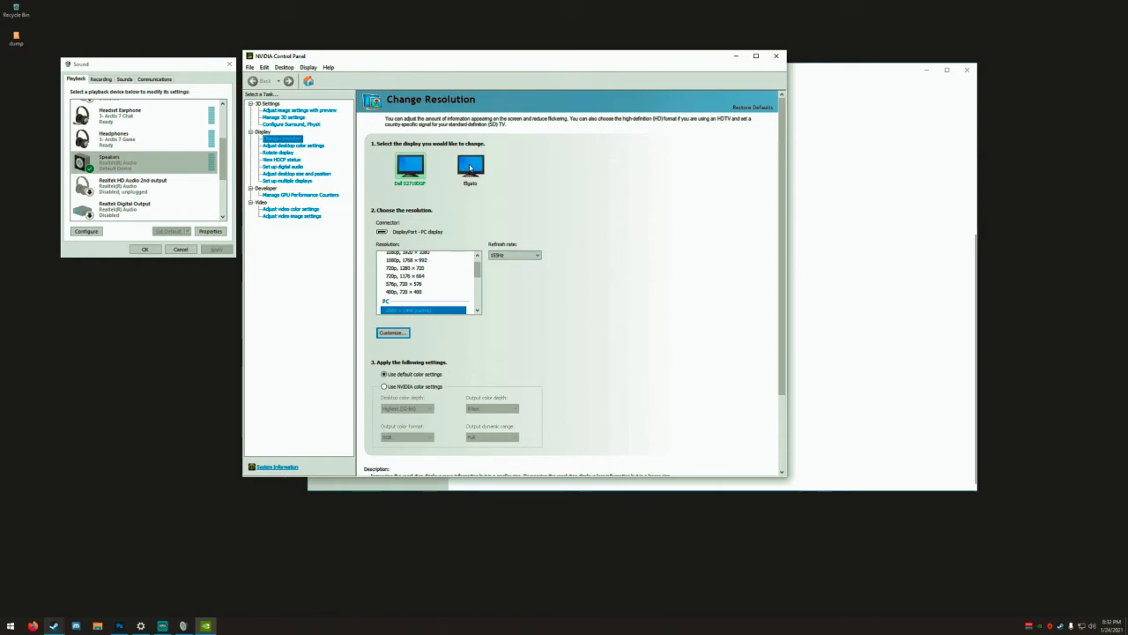
click(470, 167)
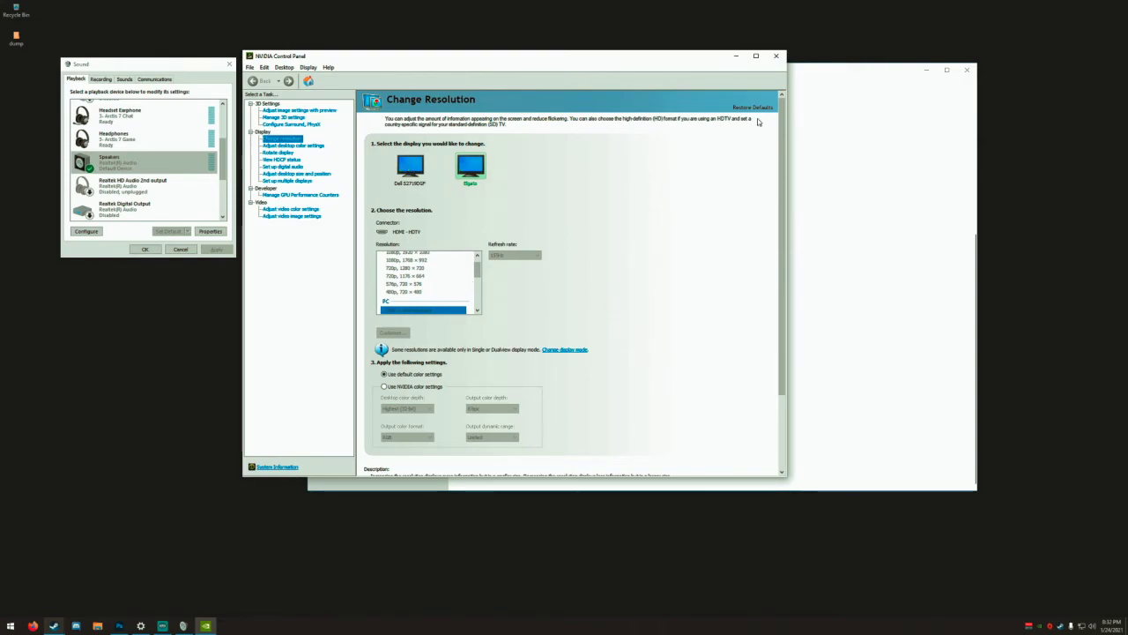
Step: Close the Windows Settings window and switch to Streamlabs OBS
click(814, 83)
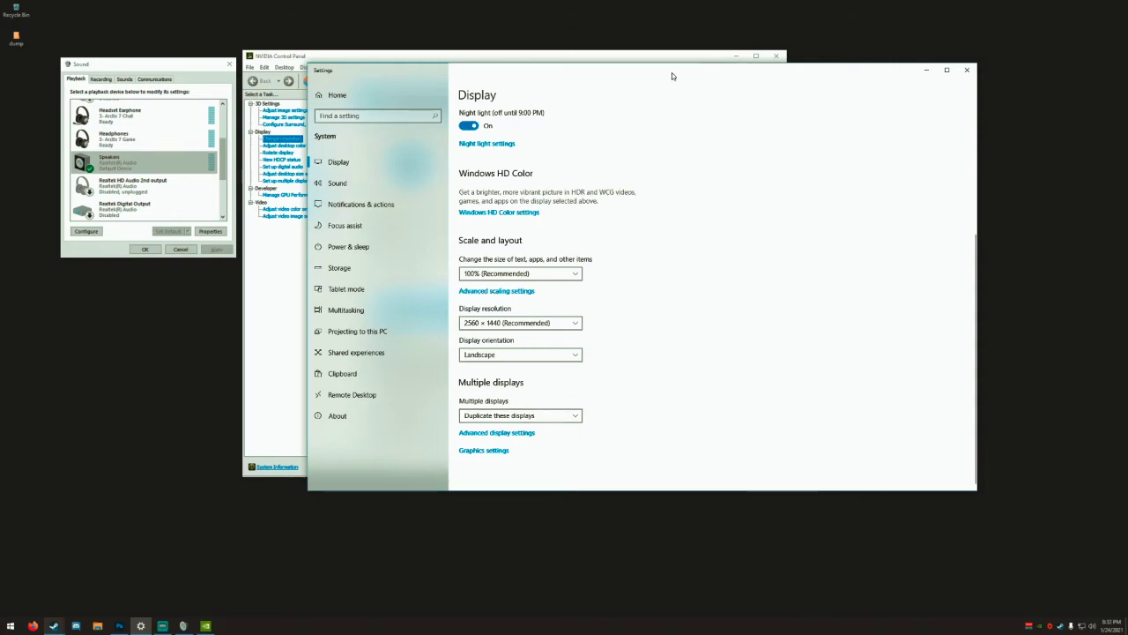
drag(673, 74, 799, 113)
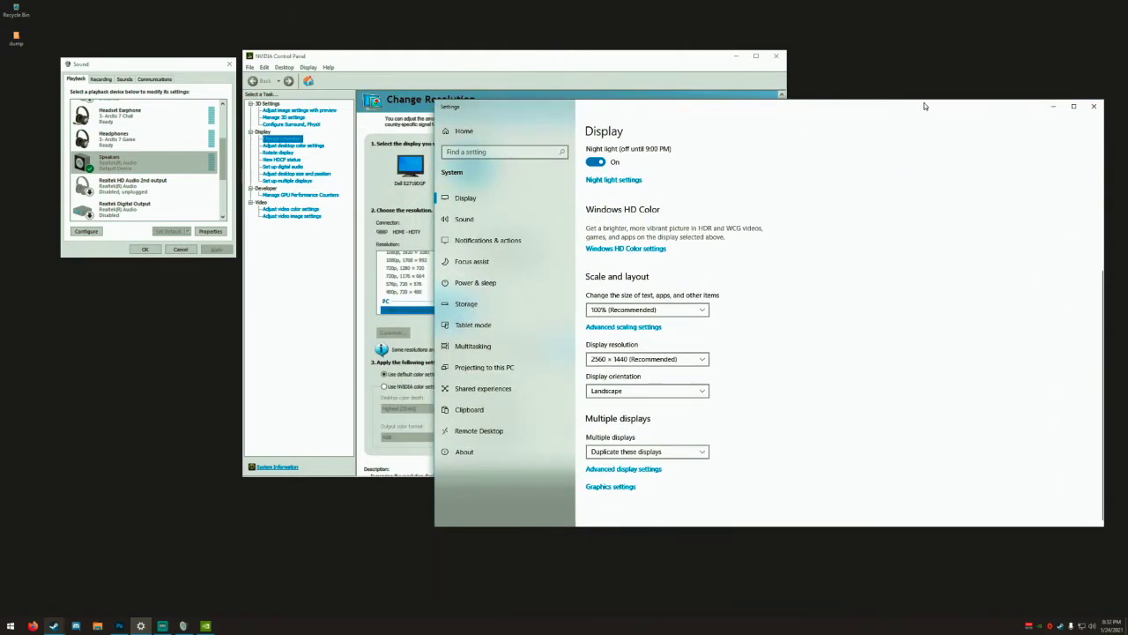
click(1093, 106)
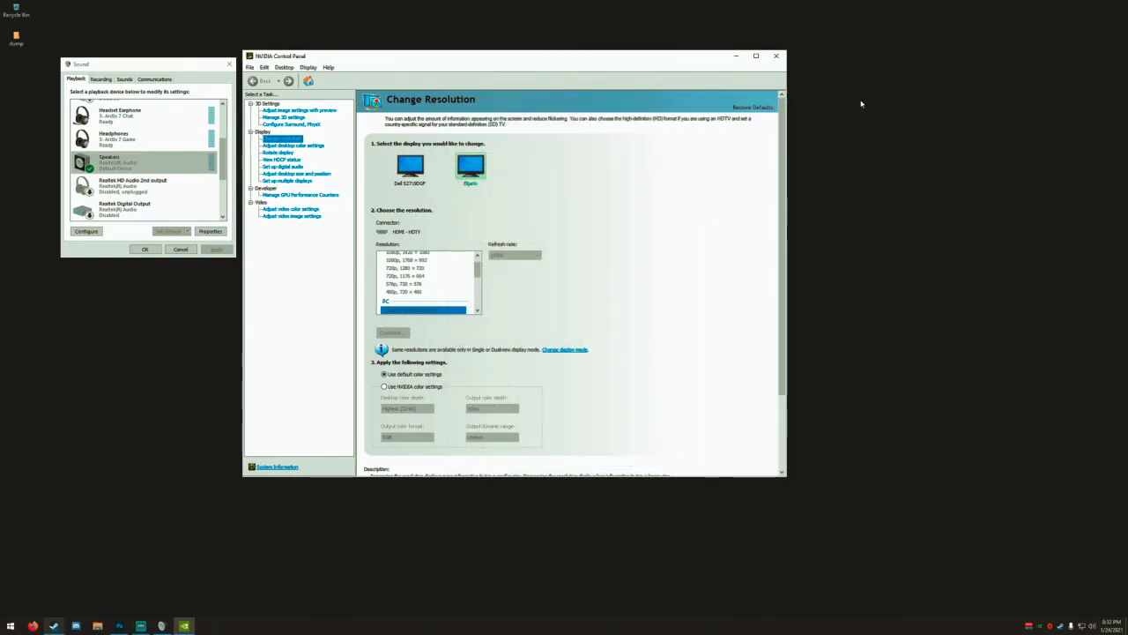
click(143, 626)
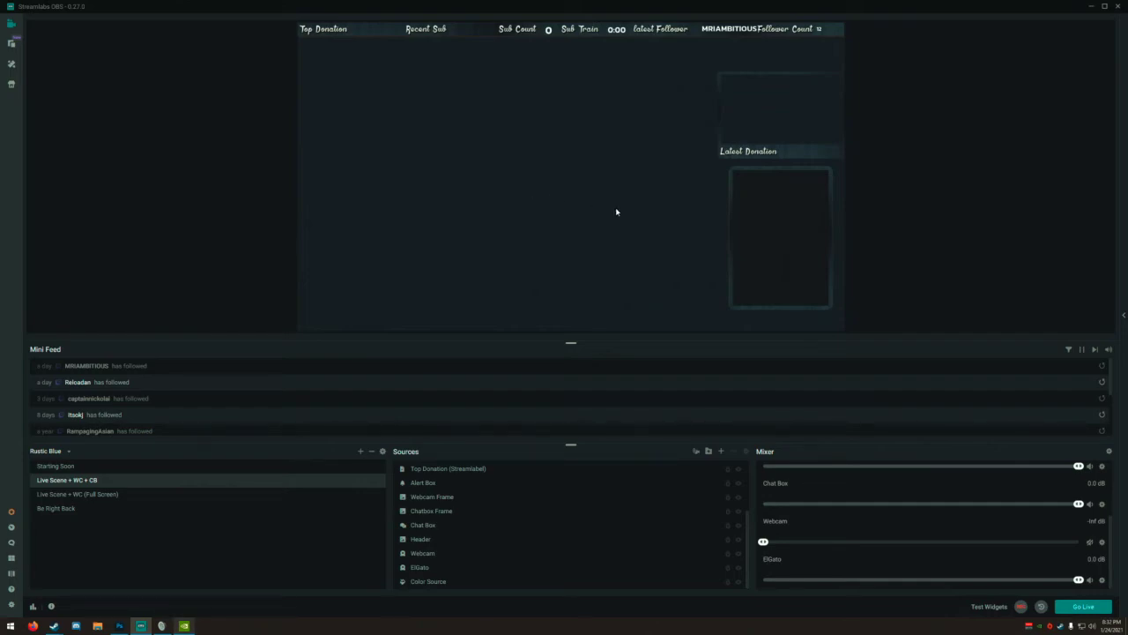
Step: Start adding a Video Capture Device source to the scene's Sources
click(721, 451)
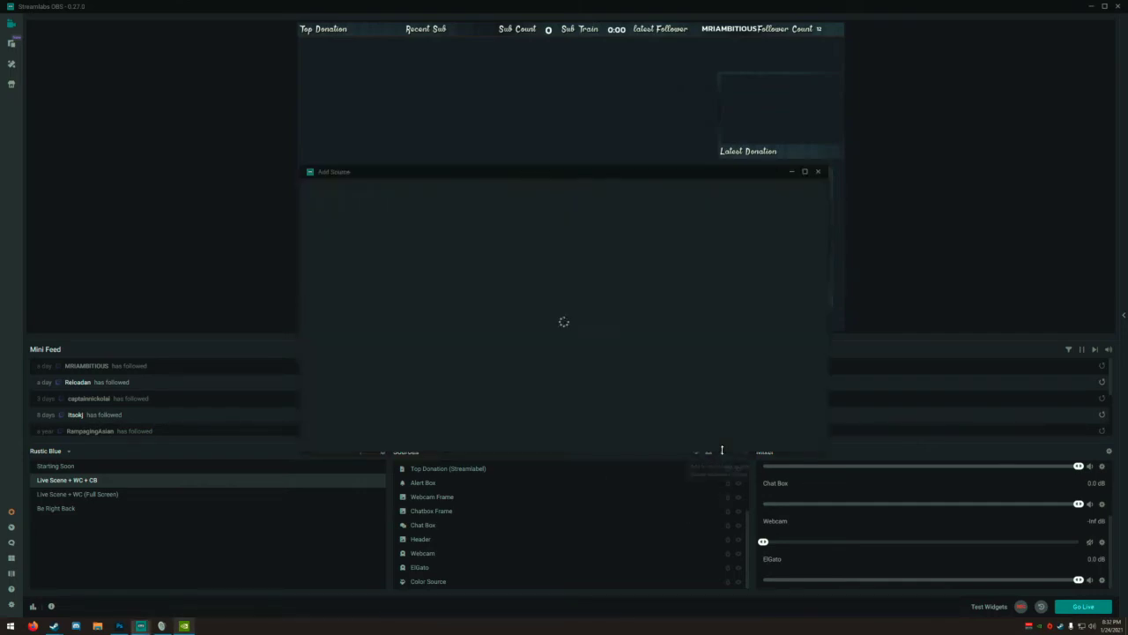
click(468, 365)
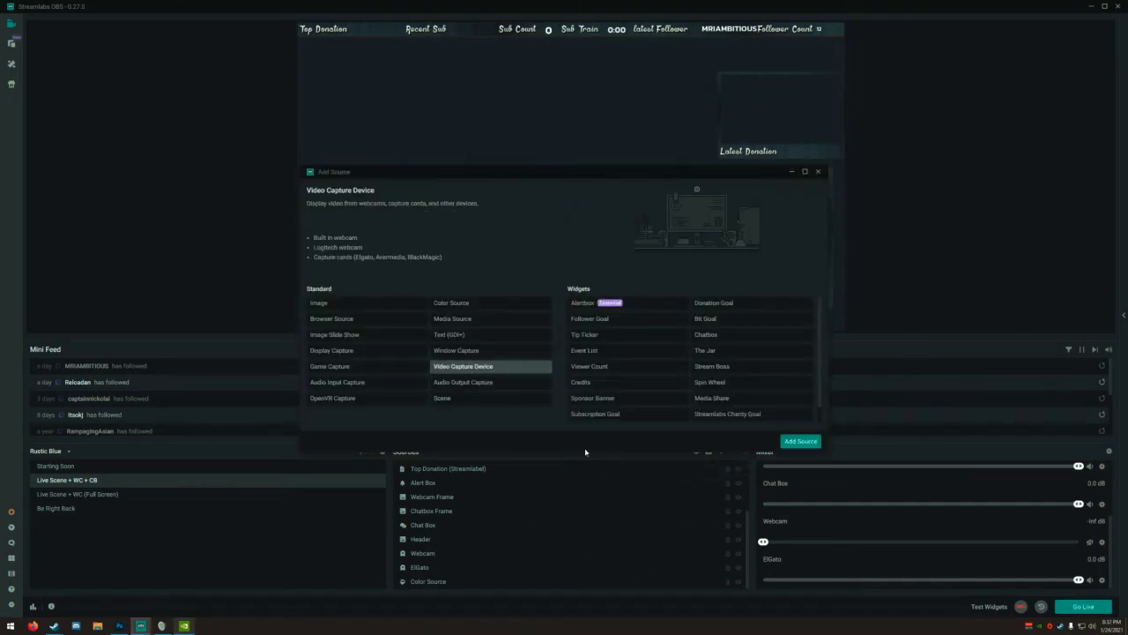
click(799, 440)
click(453, 297)
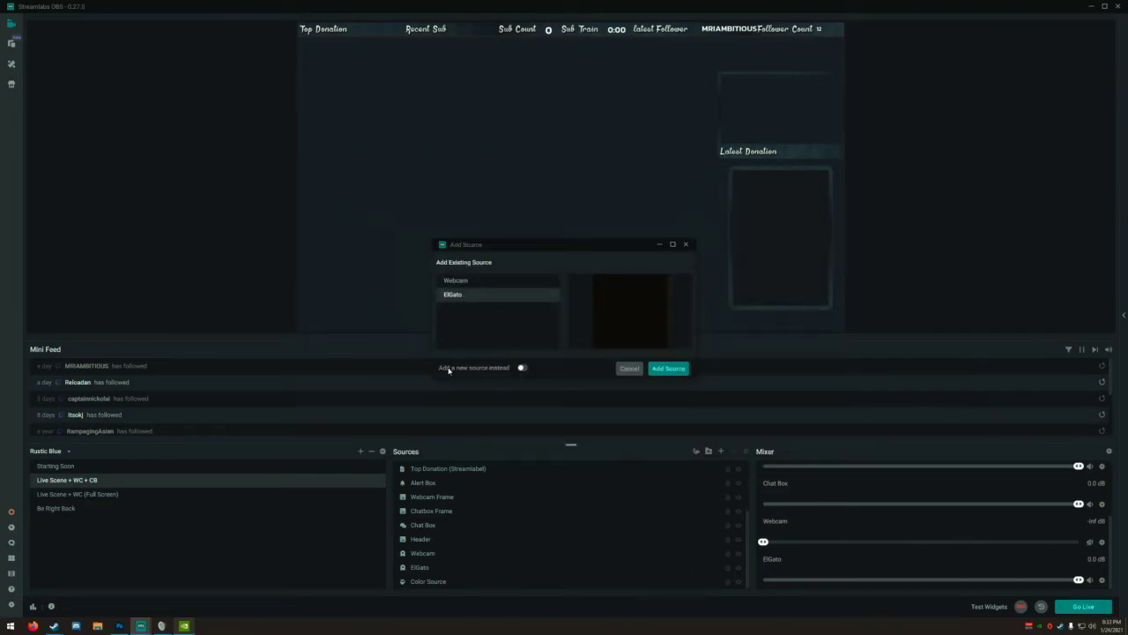
Step: Create it as a brand-new source named Elgato2 and finish without assigning a device
click(522, 368)
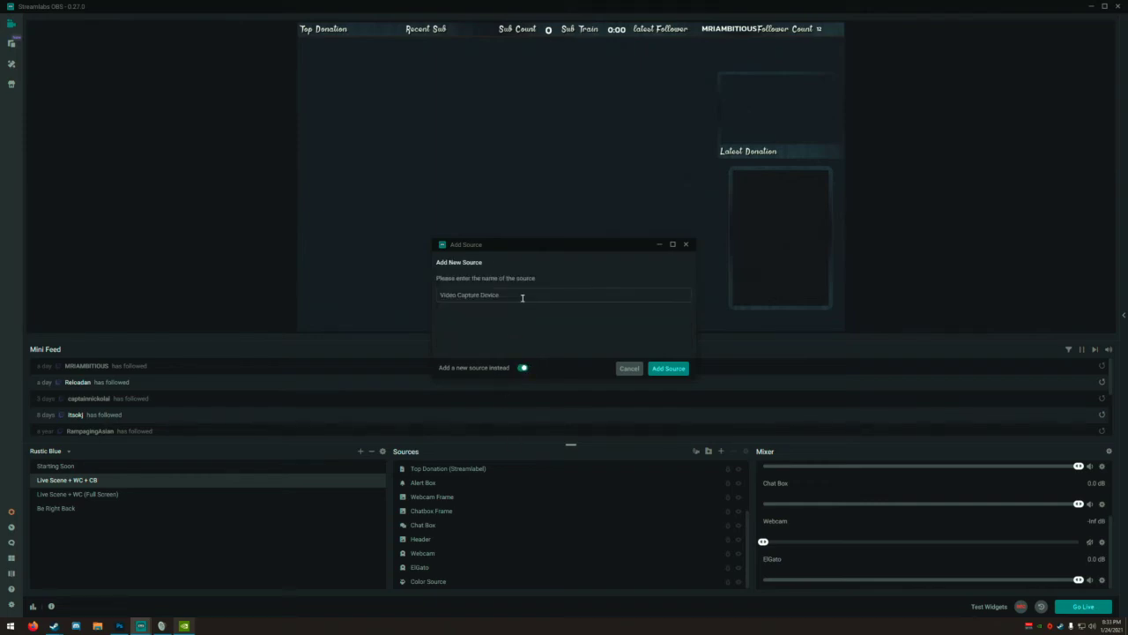
text(Elgato2)
click(661, 370)
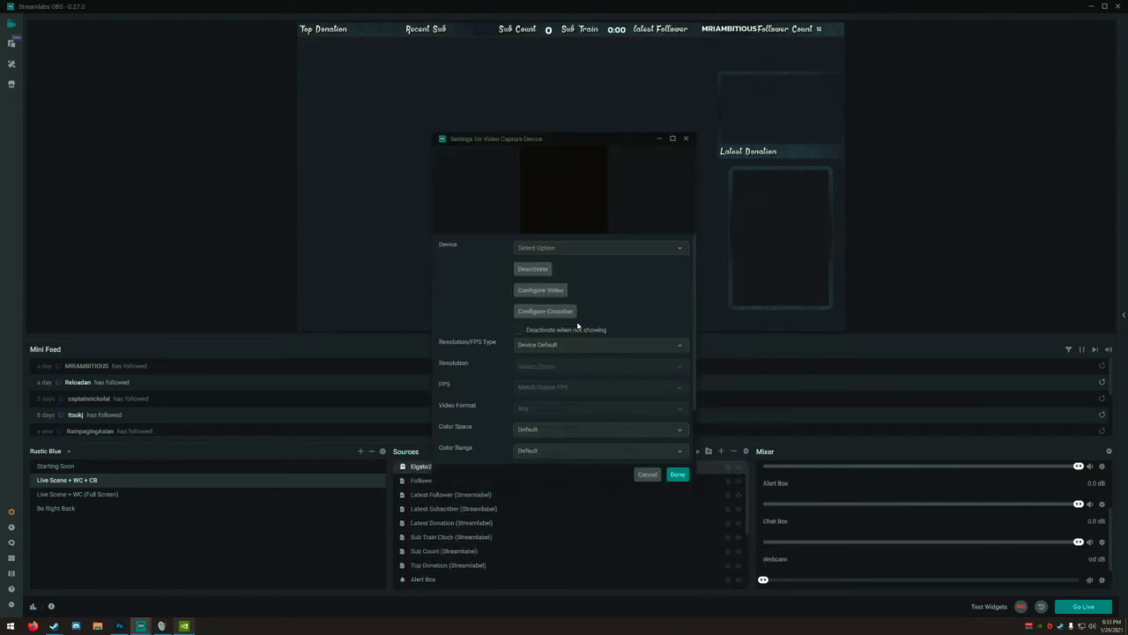
click(547, 247)
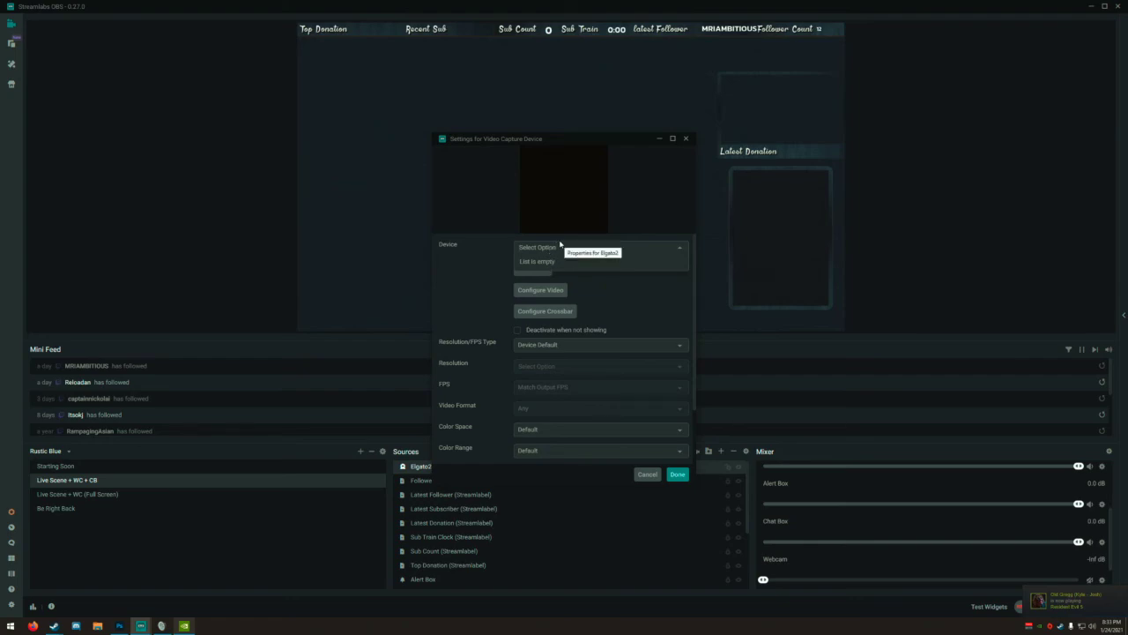
click(686, 140)
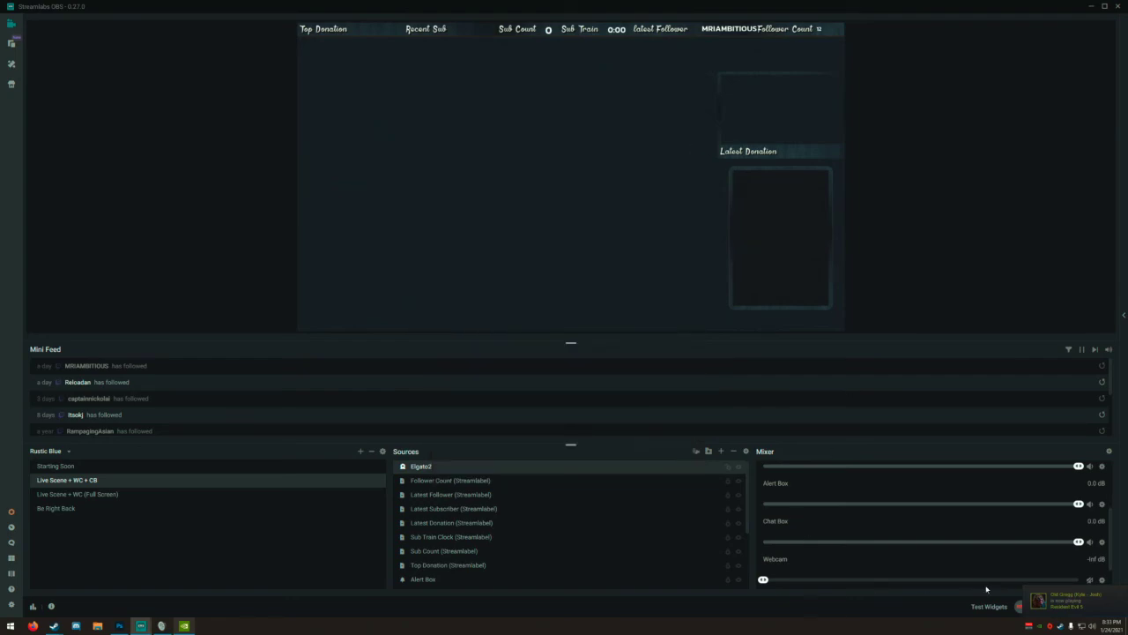